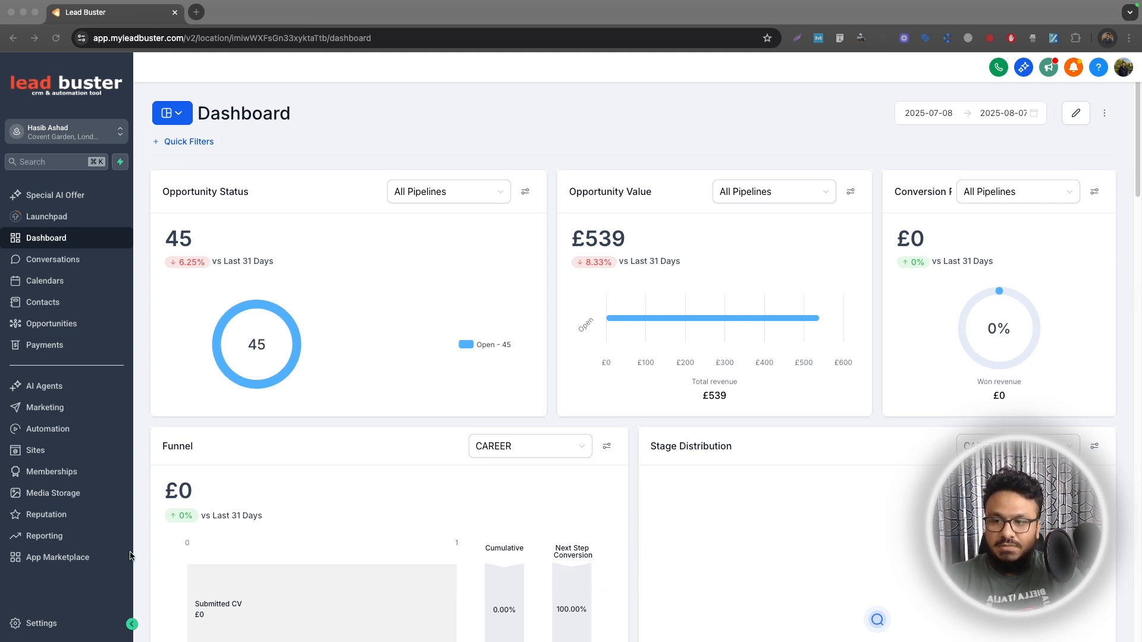
# Open the Postmaster Tools section of the Email Services settings.
pyautogui.click(31, 630)
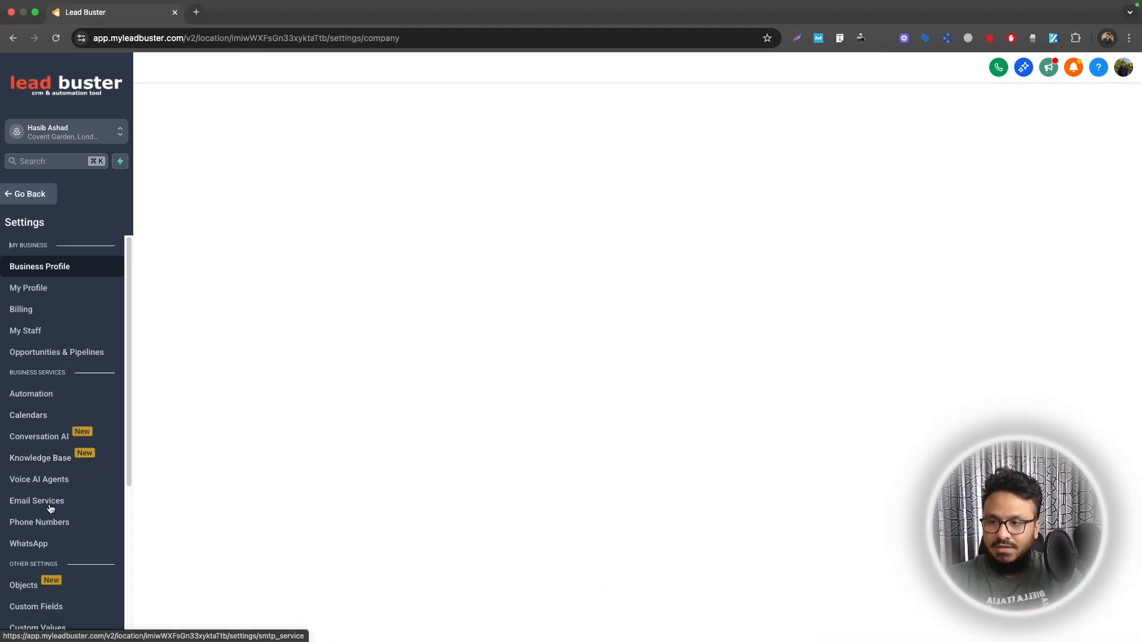
pyautogui.click(47, 506)
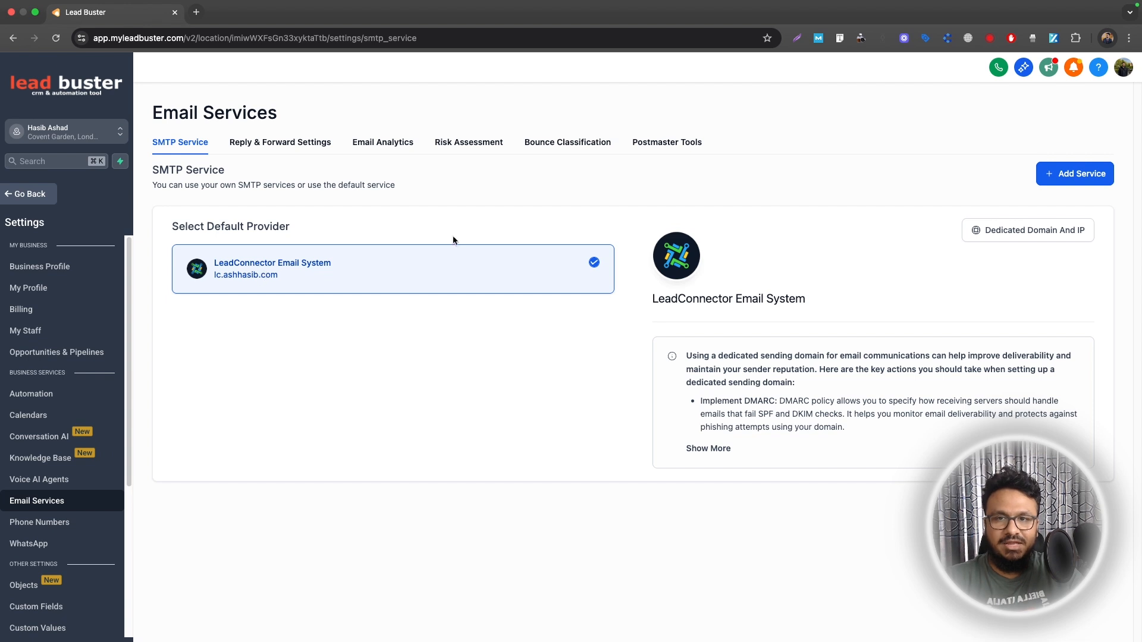
pyautogui.click(653, 144)
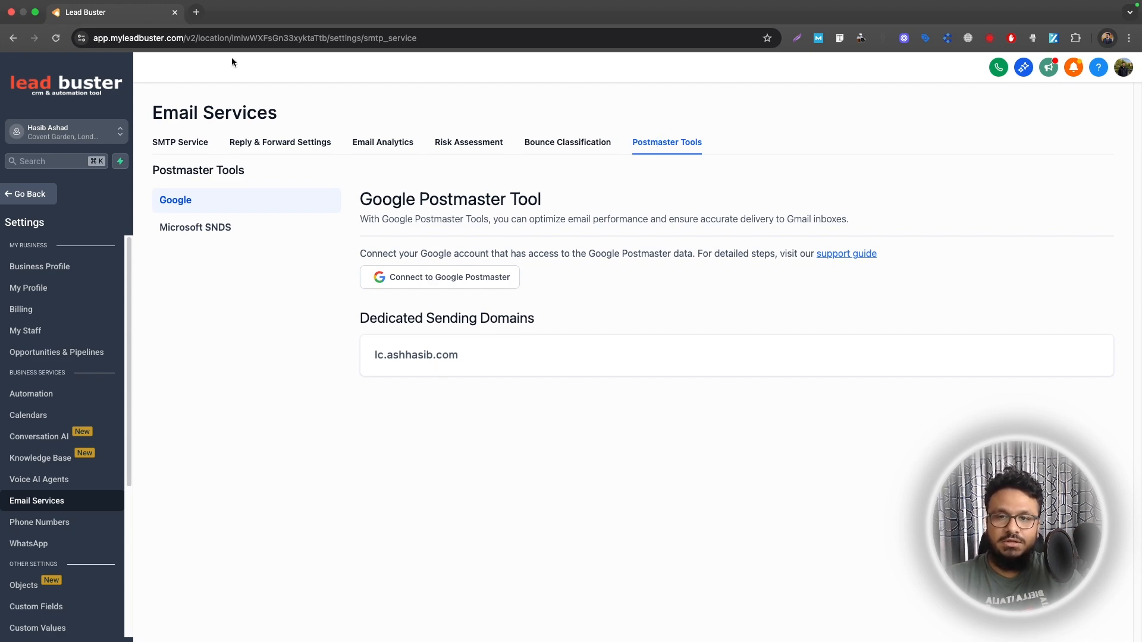
# Search Google for "google postmaster" in a new browser tab and get started with Gmail's Postmaster Tools.
pyautogui.click(196, 12)
pyautogui.write('goog')
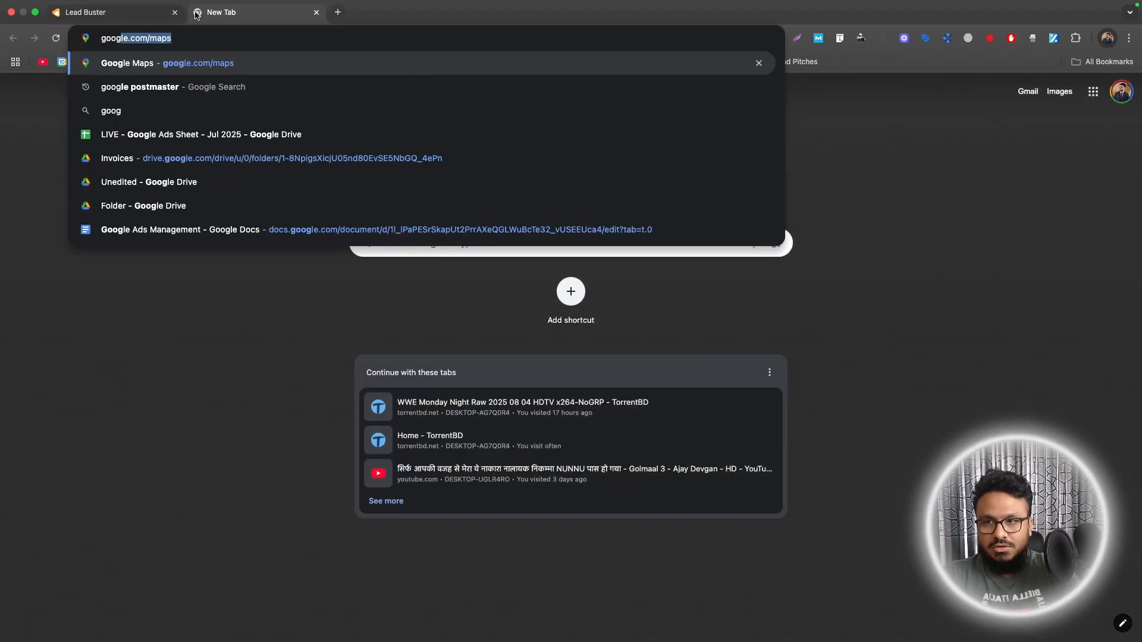
pyautogui.write('le post')
pyautogui.press('Return')
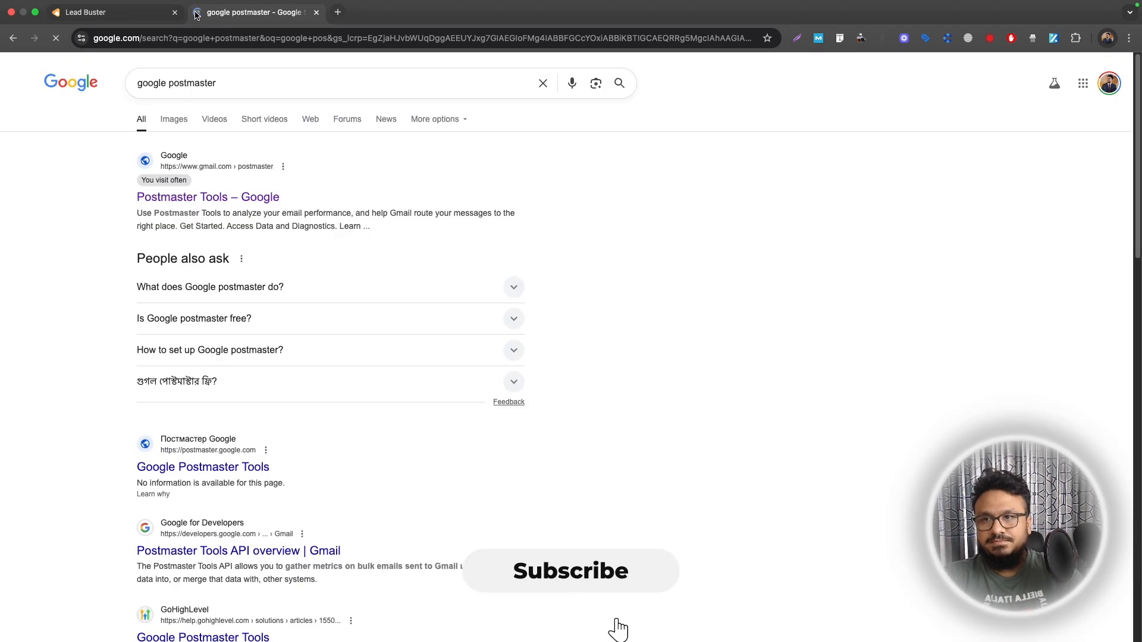
pyautogui.click(176, 198)
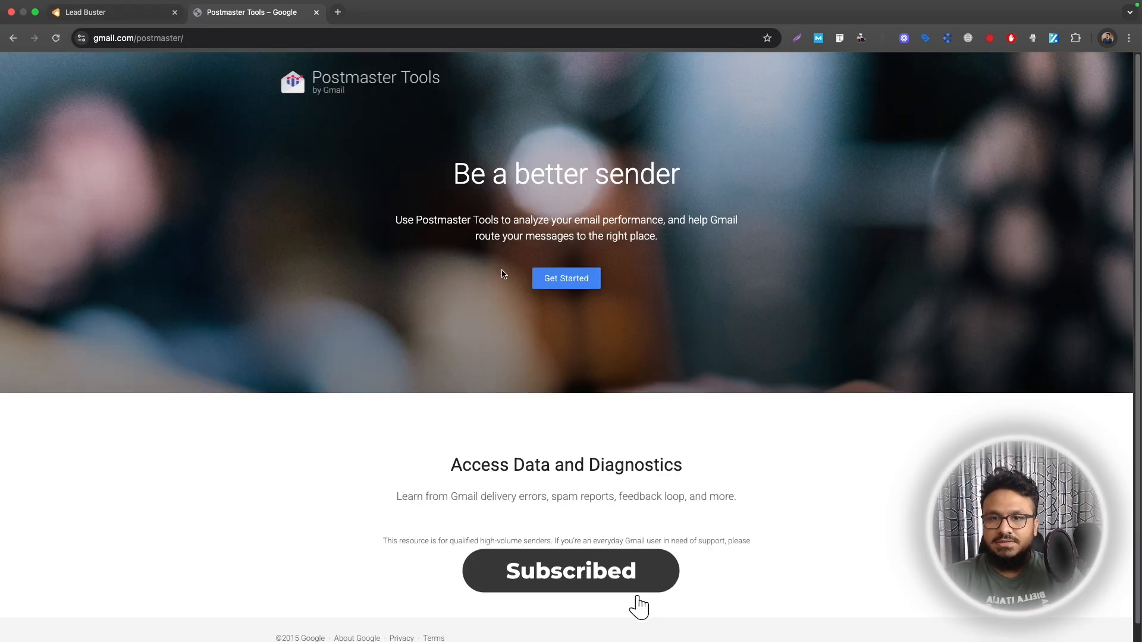
pyautogui.click(562, 278)
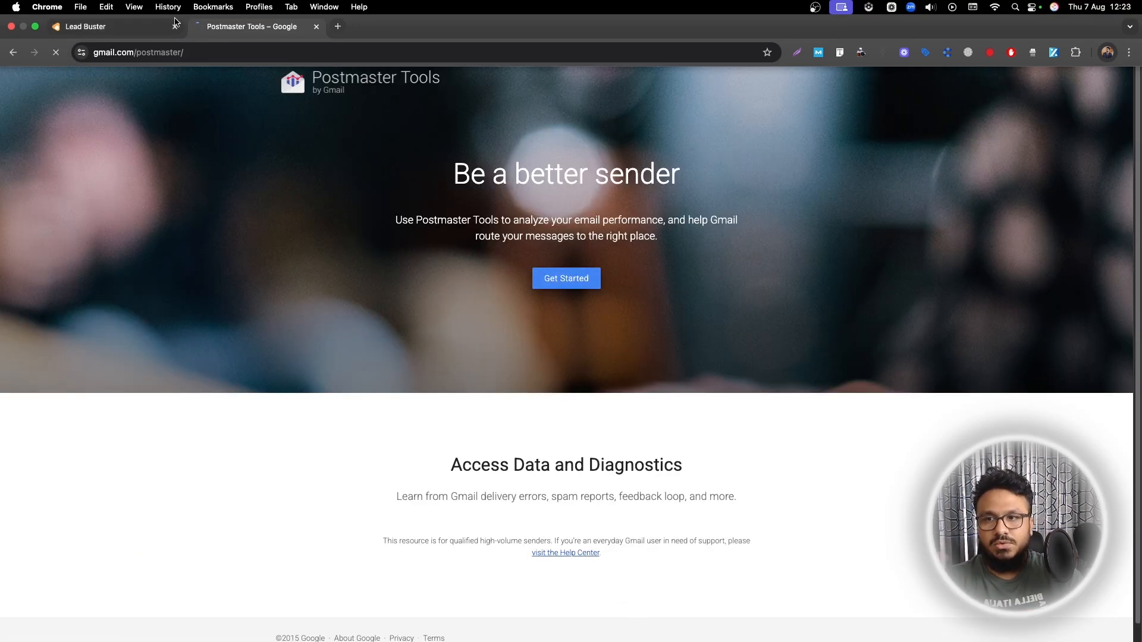
# Copy the dedicated sending domain lc.ashhasib.com from Lead Buster and add it as the email authentication domain in Google Postmaster Tools.
pyautogui.click(125, 27)
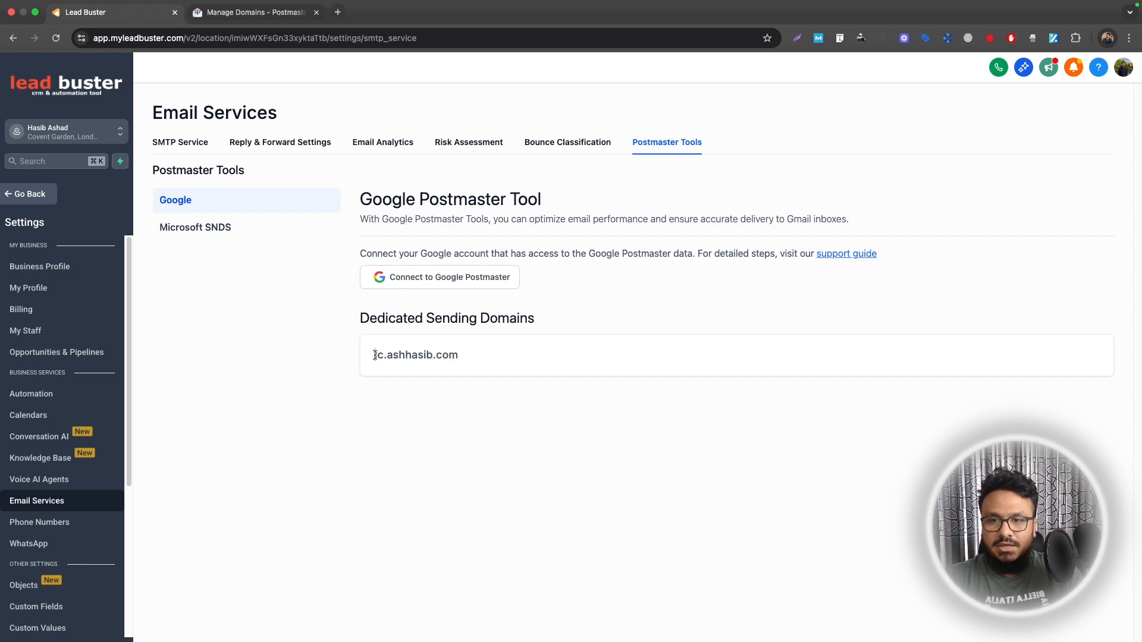
pyautogui.moveTo(374, 355); pyautogui.dragTo(475, 356)
pyautogui.press('super+c')
pyautogui.click(255, 11)
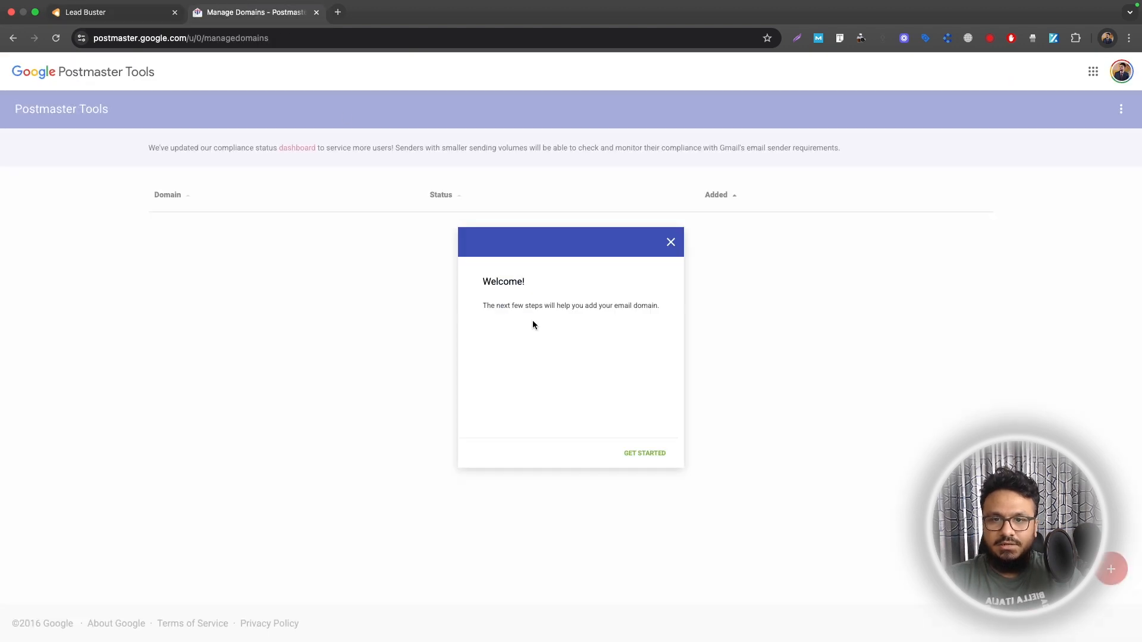
pyautogui.click(646, 458)
pyautogui.press('super+v')
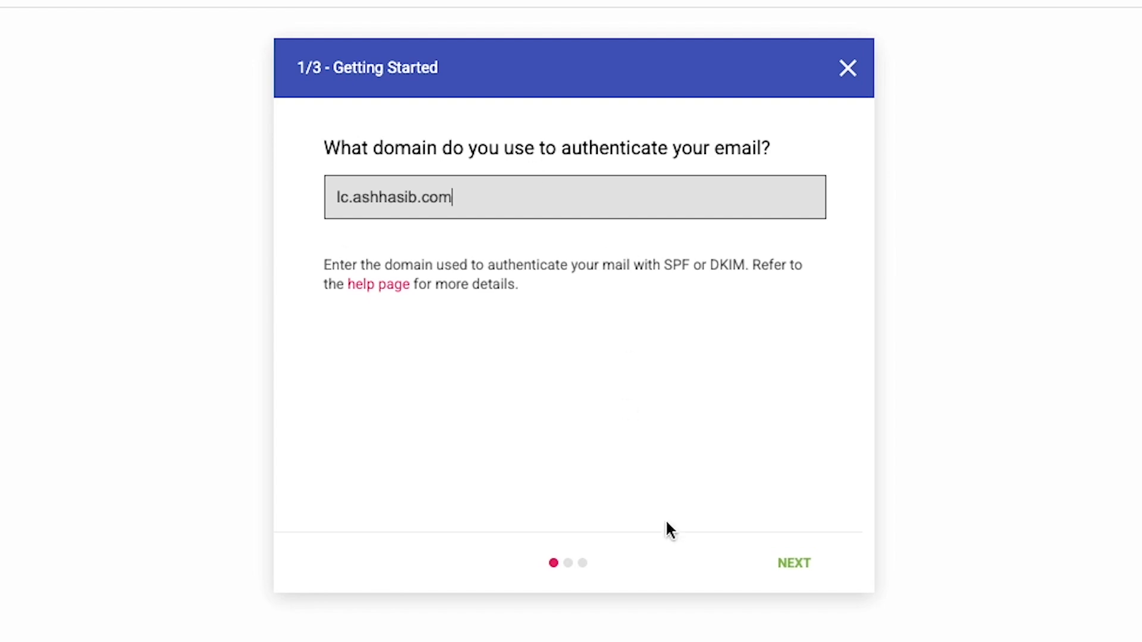
pyautogui.click(781, 559)
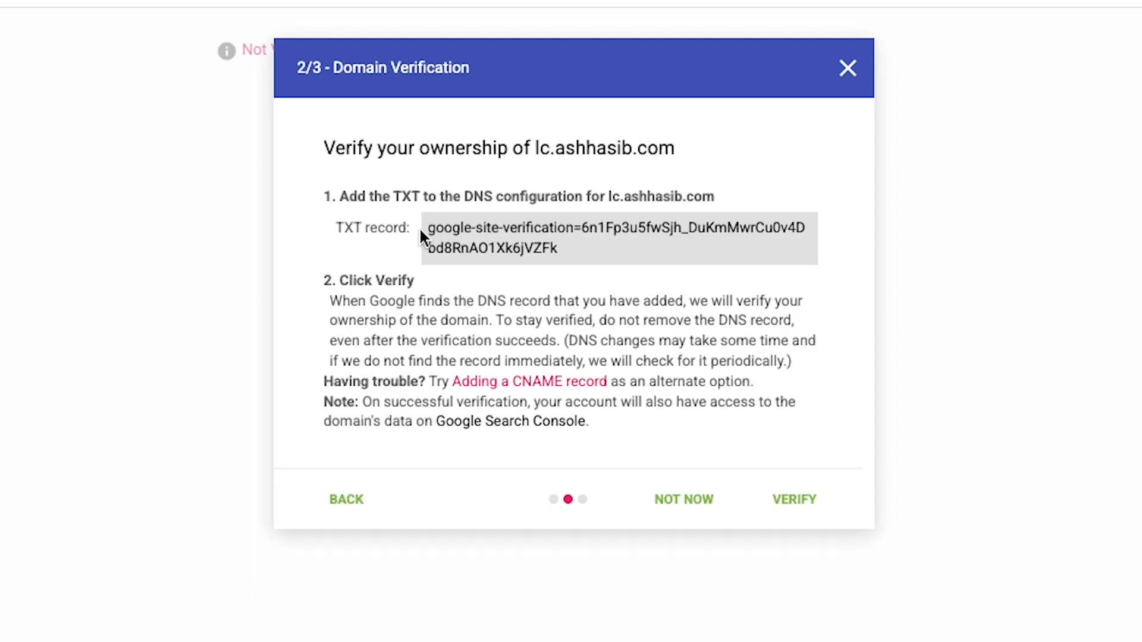
# Copy the TXT verification record for lc.ashhasib.com from the Domain Verification dialog.
pyautogui.moveTo(537, 146); pyautogui.dragTo(659, 148)
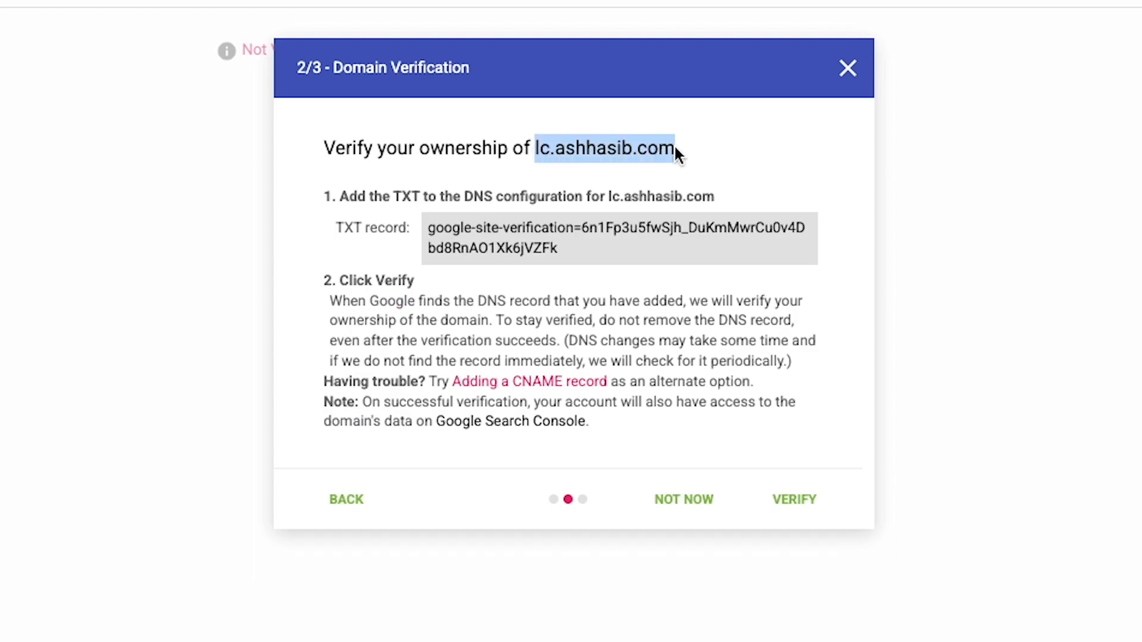
pyautogui.tripleClick(487, 244)
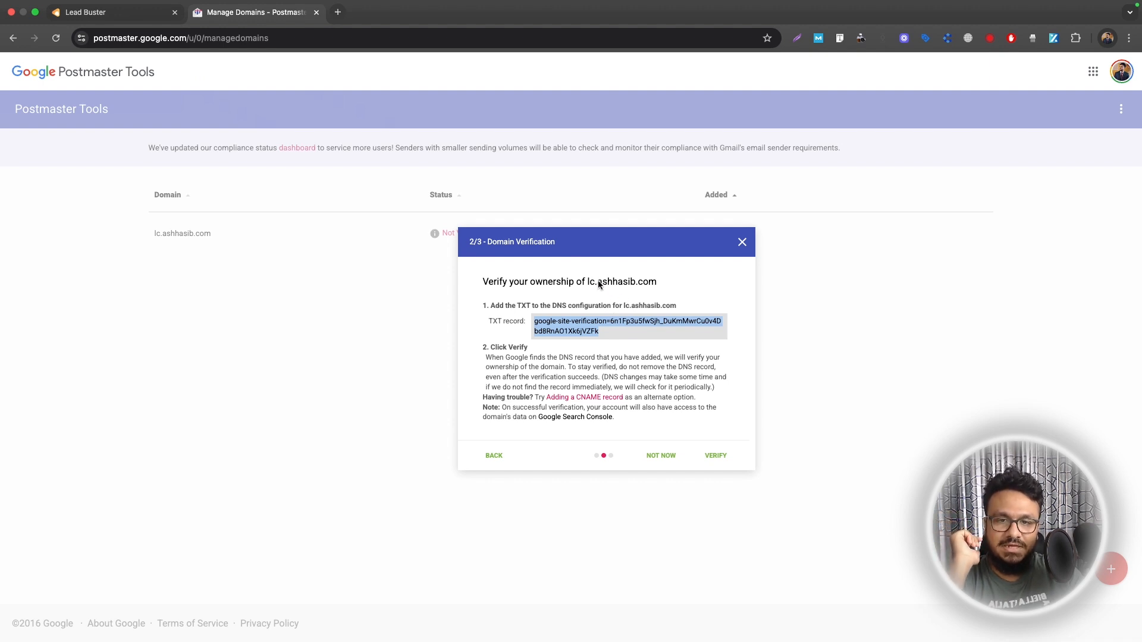
pyautogui.moveTo(597, 283); pyautogui.dragTo(657, 285)
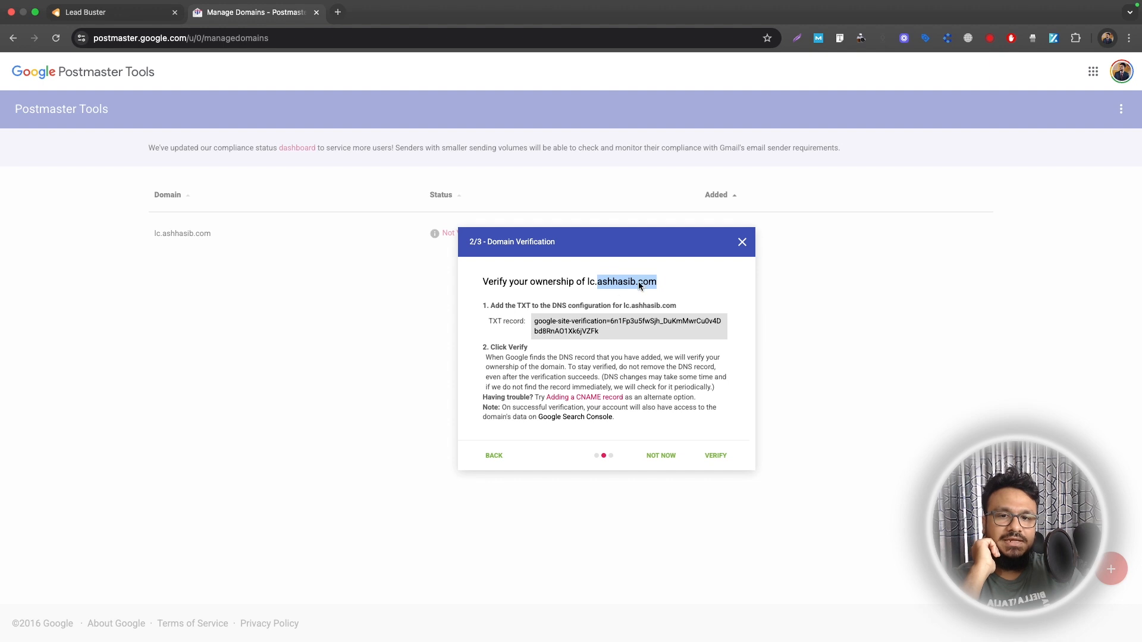
pyautogui.click(591, 284)
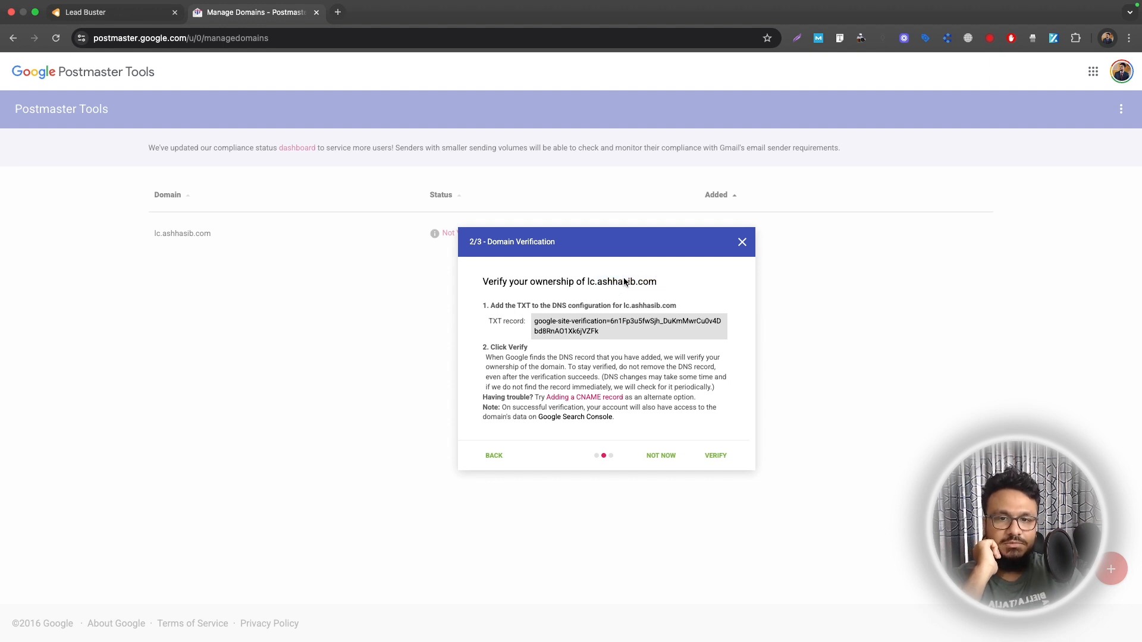
pyautogui.moveTo(597, 284); pyautogui.dragTo(656, 287)
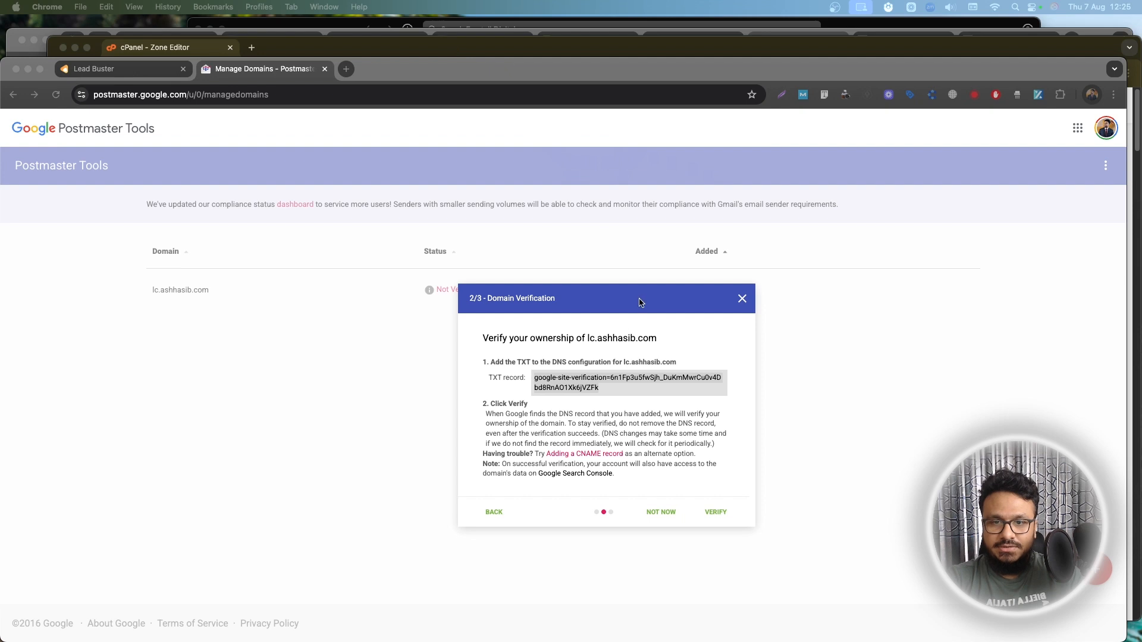
pyautogui.click(619, 382)
pyautogui.press('super+c')
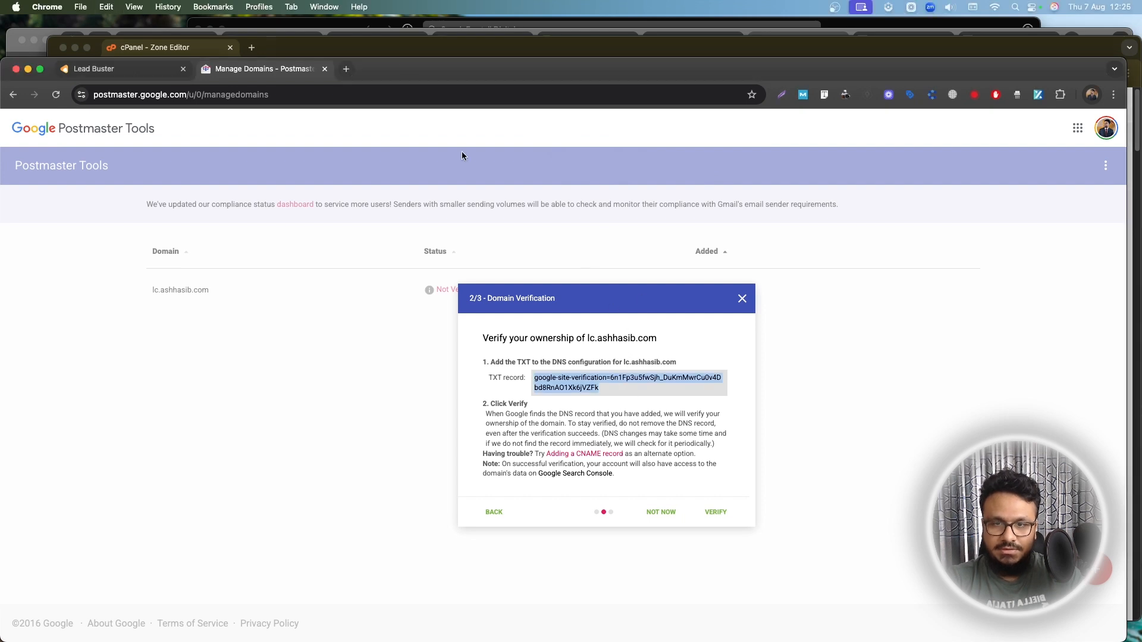
# Switch to cPanel's Zone Editor and start a TXT record for ashhasib.com with the copied Google verification token as its value.
pyautogui.click(407, 54)
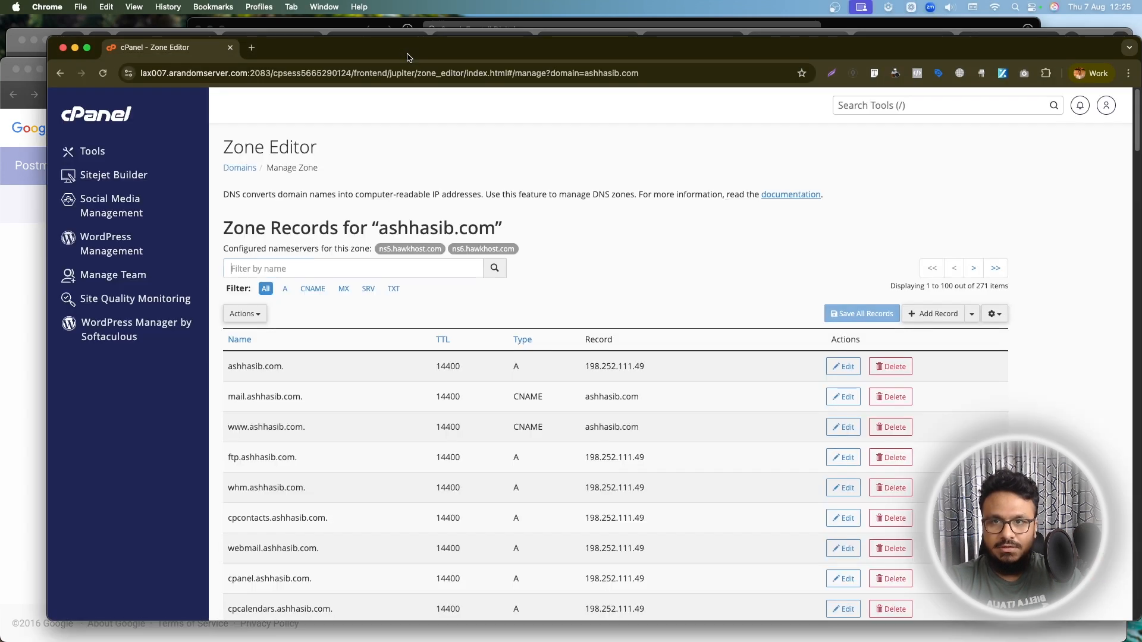
pyautogui.click(932, 314)
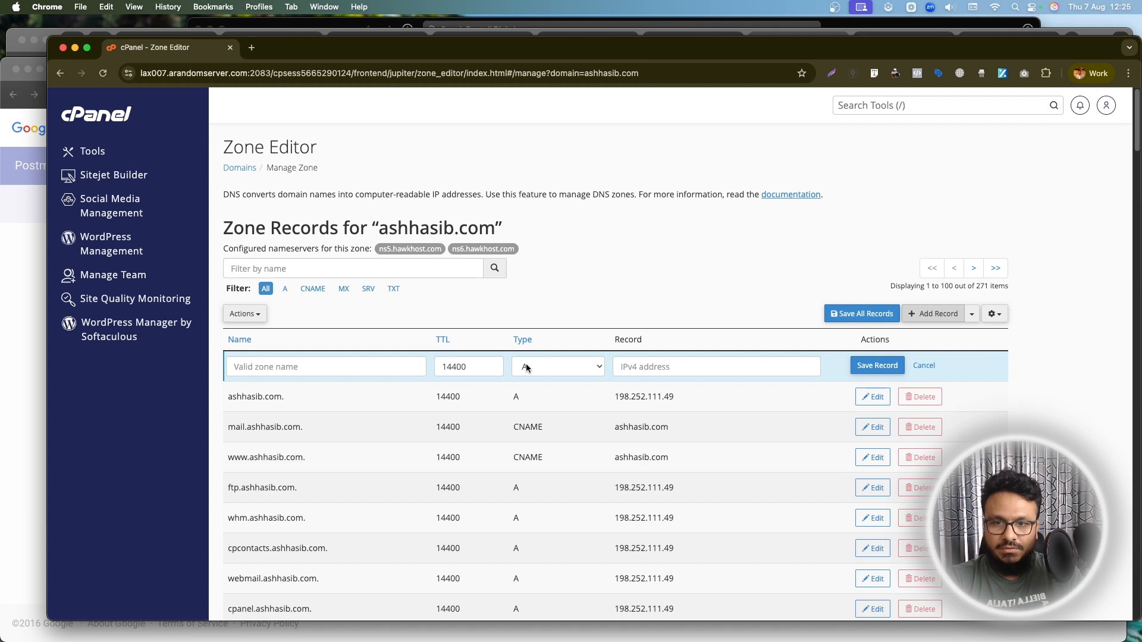
pyautogui.click(527, 368)
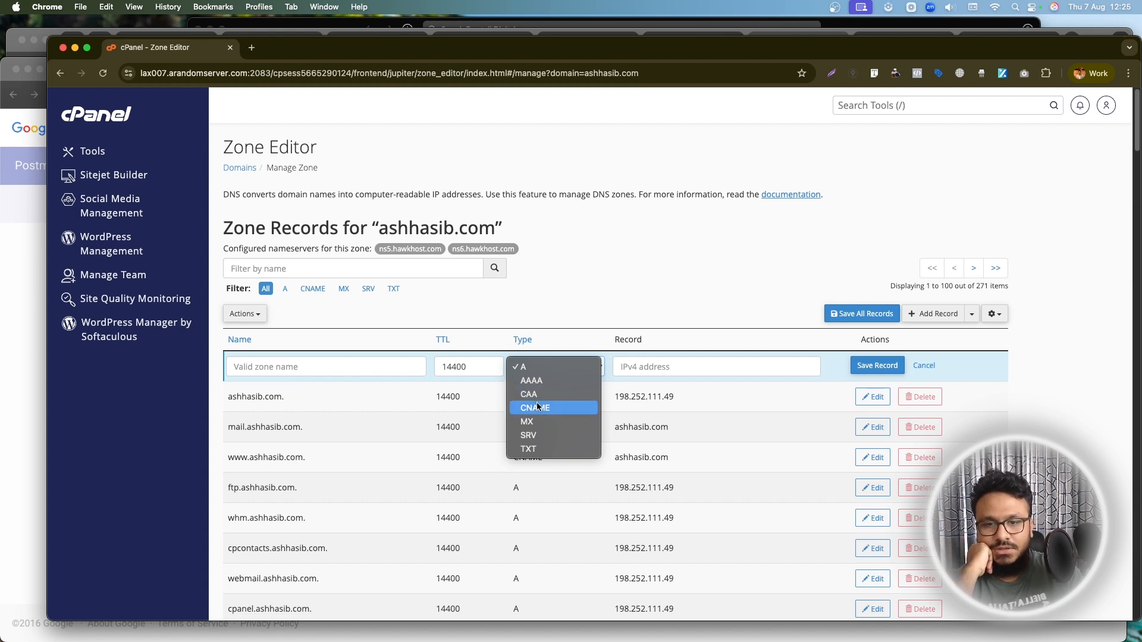
pyautogui.click(535, 450)
pyautogui.click(625, 369)
pyautogui.press('cmd+v')
# Name the new TXT record lc.ashhasib.com, remove the leading spaces from its value, and save it.
pyautogui.click(346, 367)
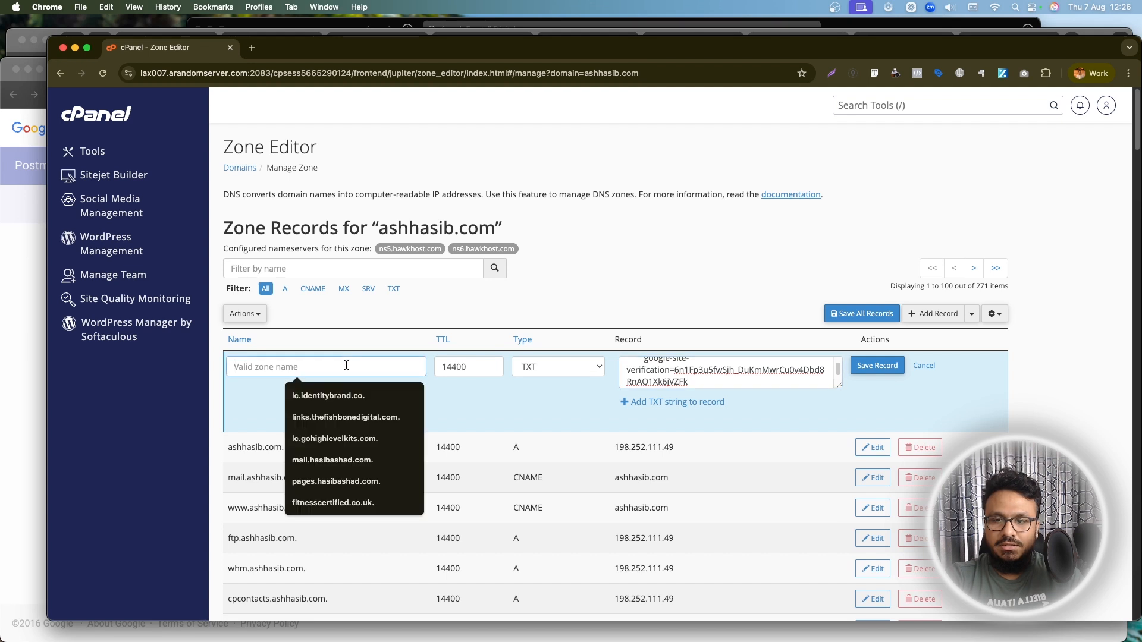
pyautogui.write('lc.ashhasib.com')
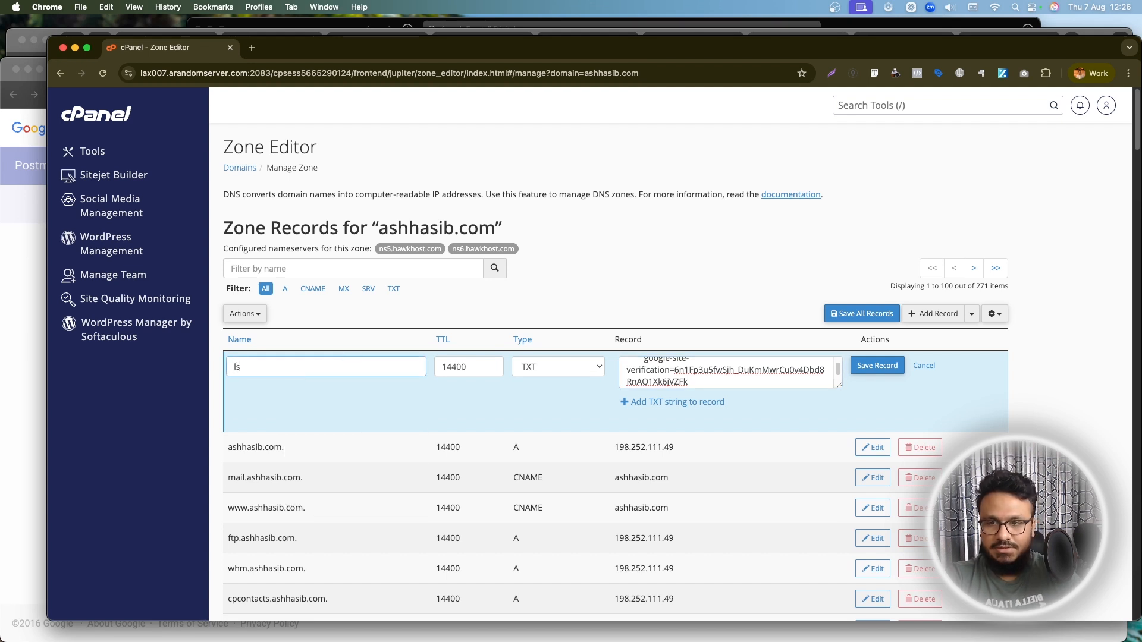
pyautogui.moveTo(644, 360); pyautogui.dragTo(618, 366)
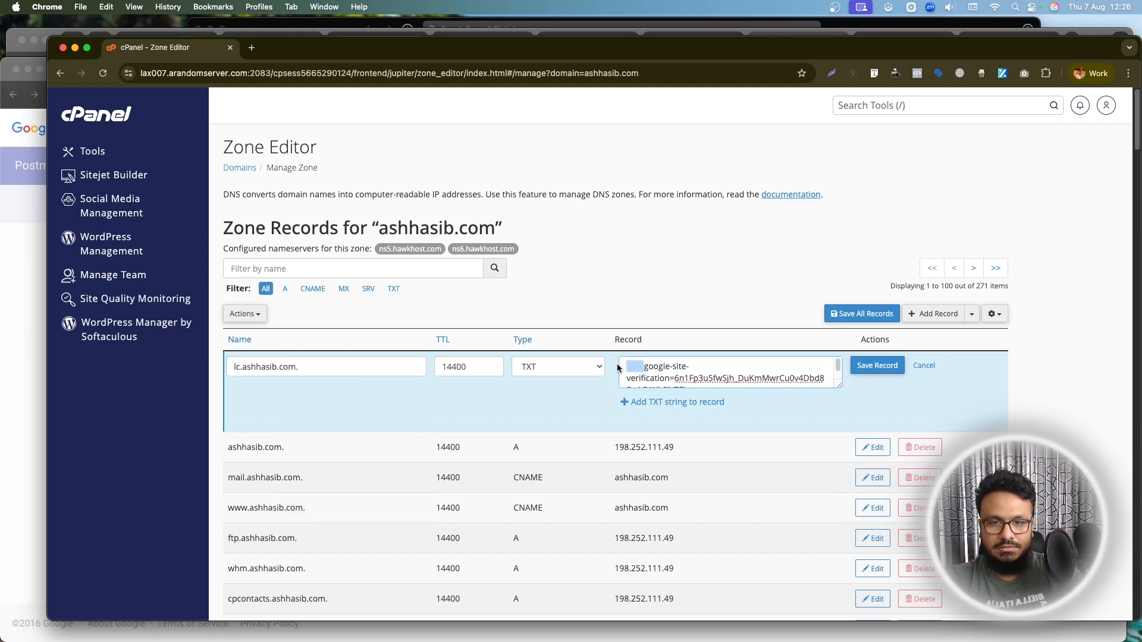
pyautogui.press('BackSpace')
pyautogui.scroll(-1, 773, 362)
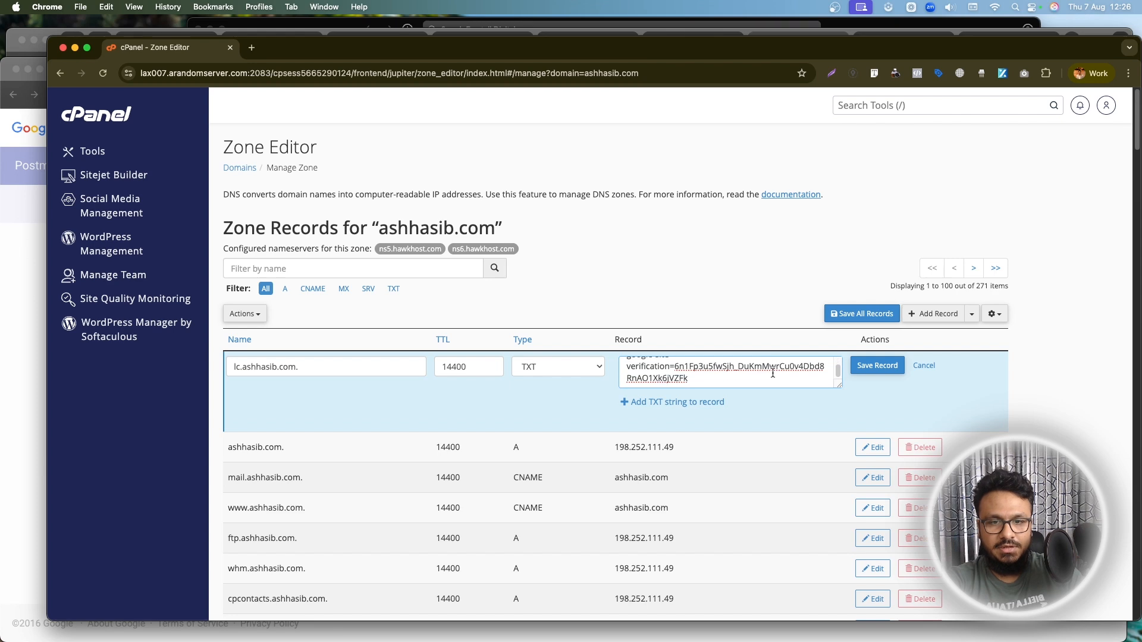
pyautogui.click(880, 365)
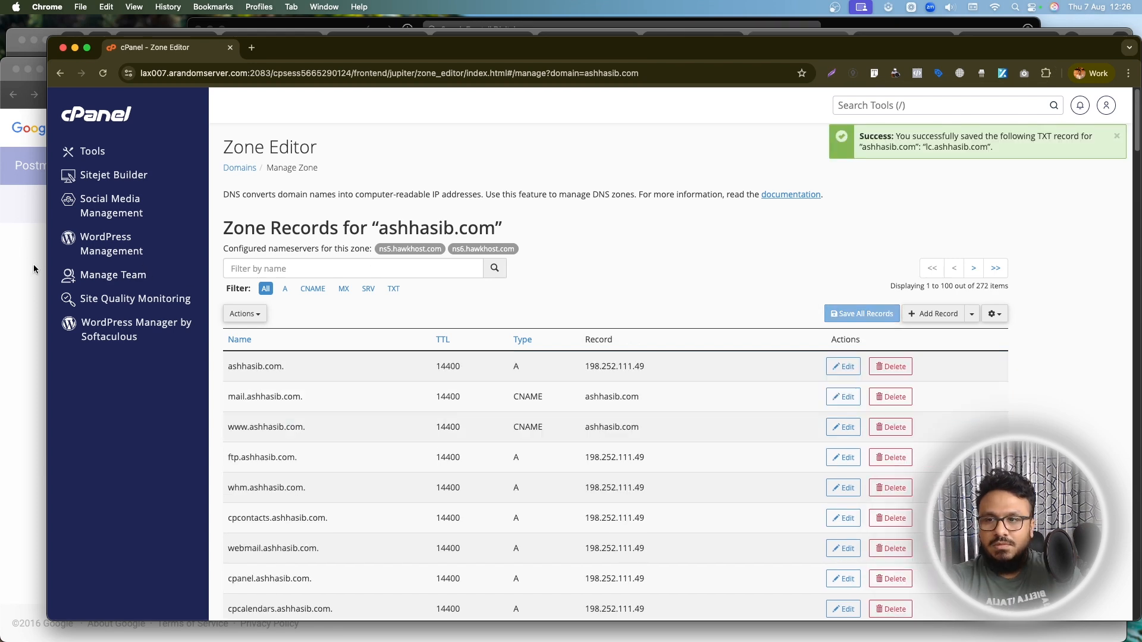
# Return to Google Postmaster Tools, verify ownership of lc.ashhasib.com and finish the domain setup.
pyautogui.click(31, 263)
pyautogui.moveTo(753, 79); pyautogui.dragTo(752, 63)
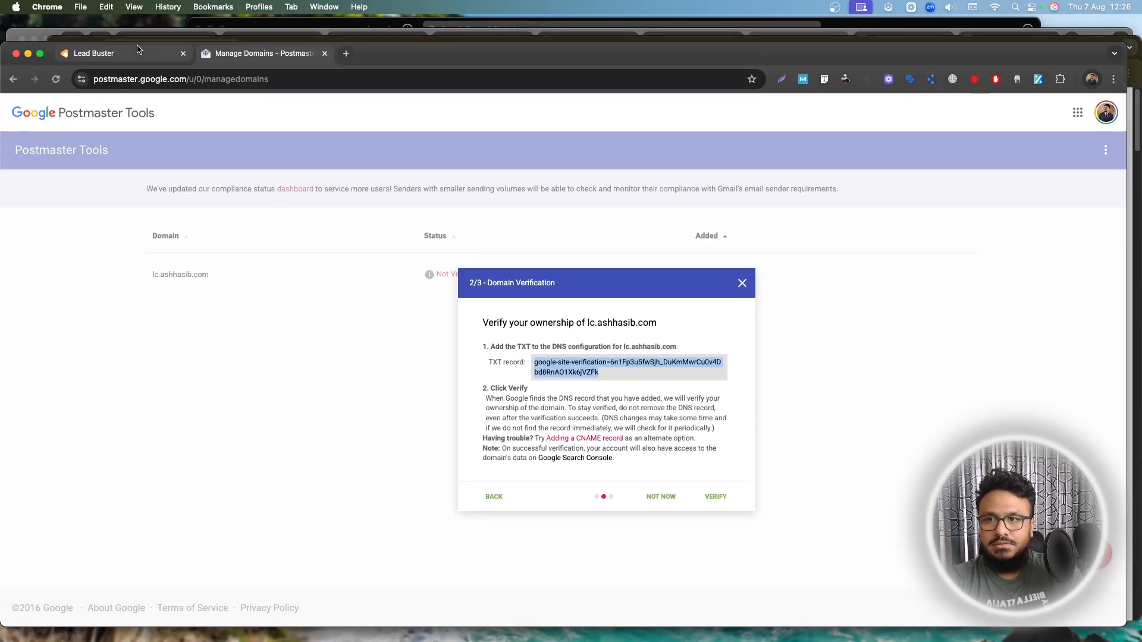
pyautogui.click(42, 54)
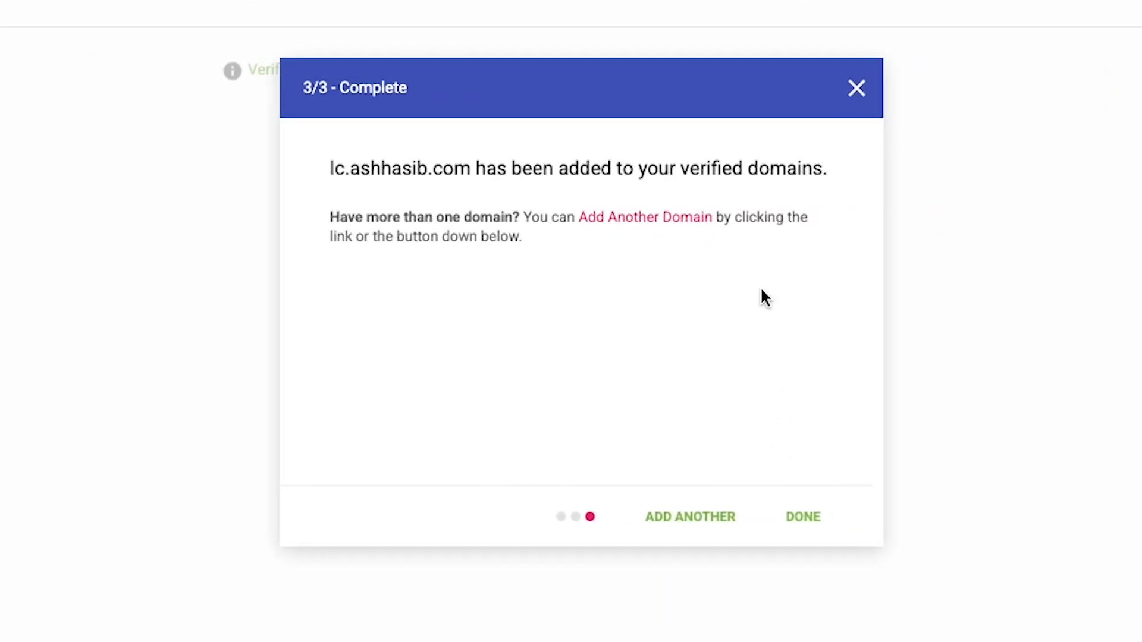
pyautogui.click(802, 527)
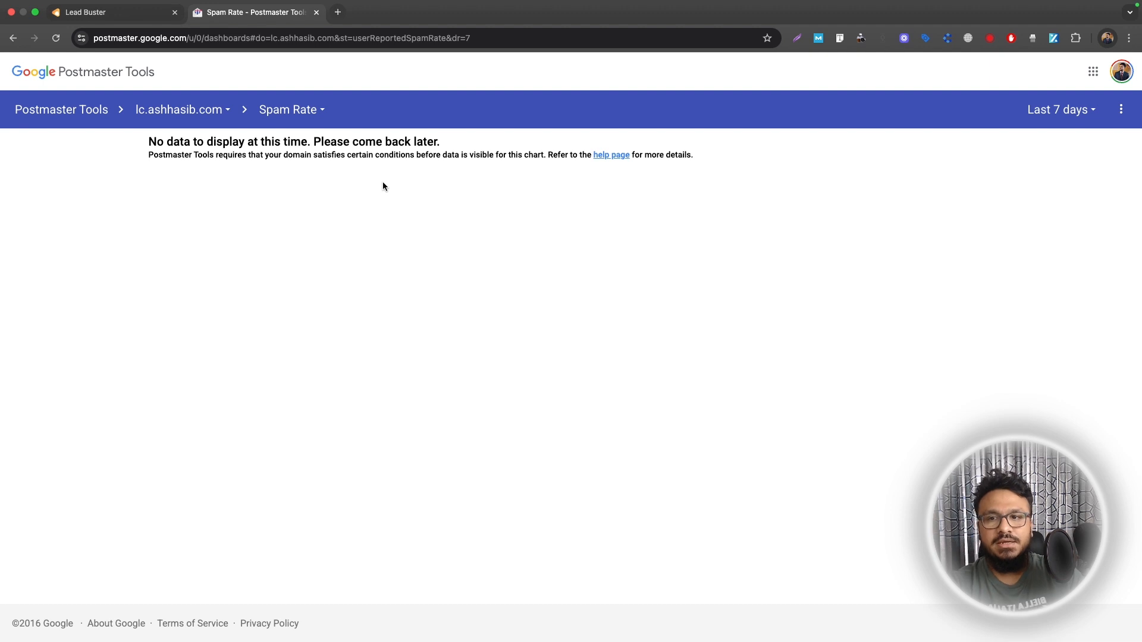
# Connect the Google account to Google Postmaster in Lead Buster by authorizing Leadconnector for Gmail, and reload the Postmaster Tools settings.
pyautogui.click(89, 12)
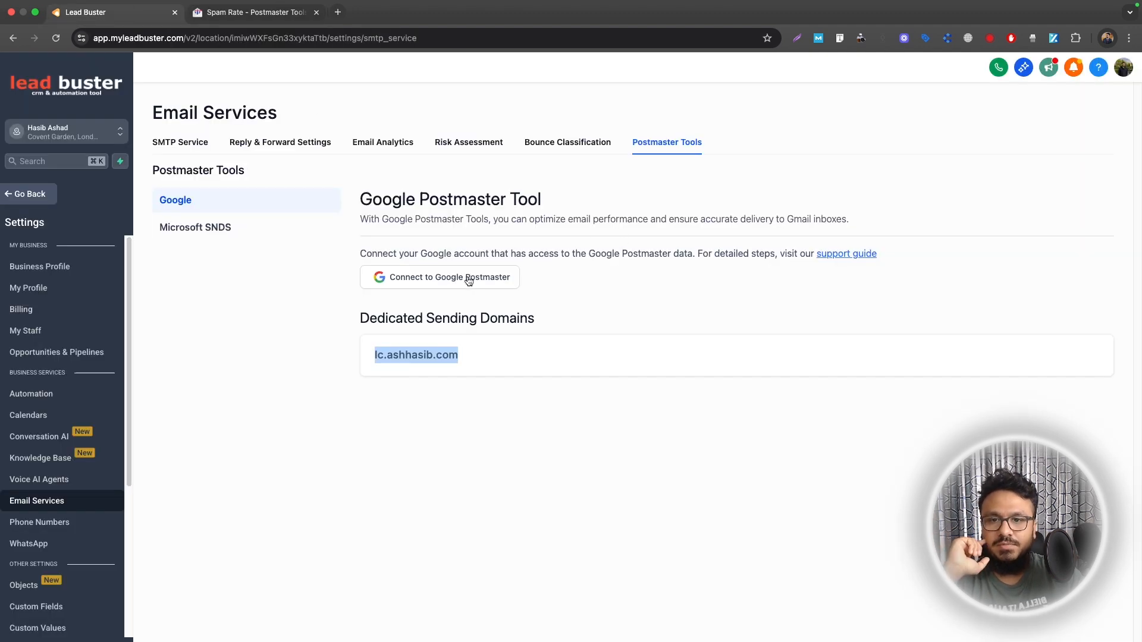
pyautogui.click(471, 282)
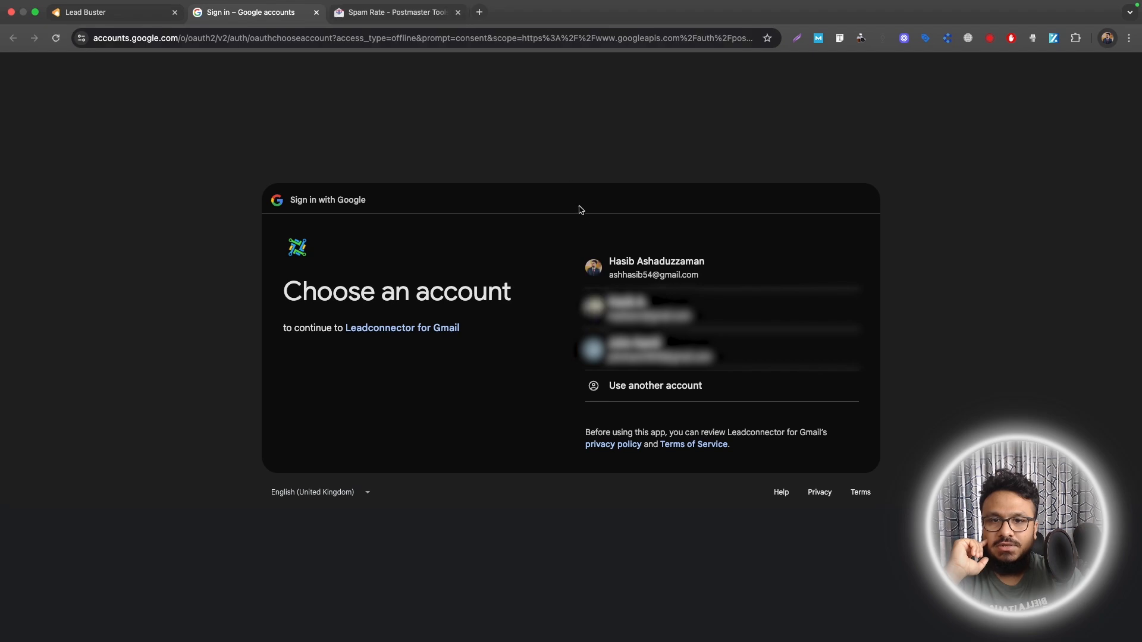
pyautogui.click(595, 265)
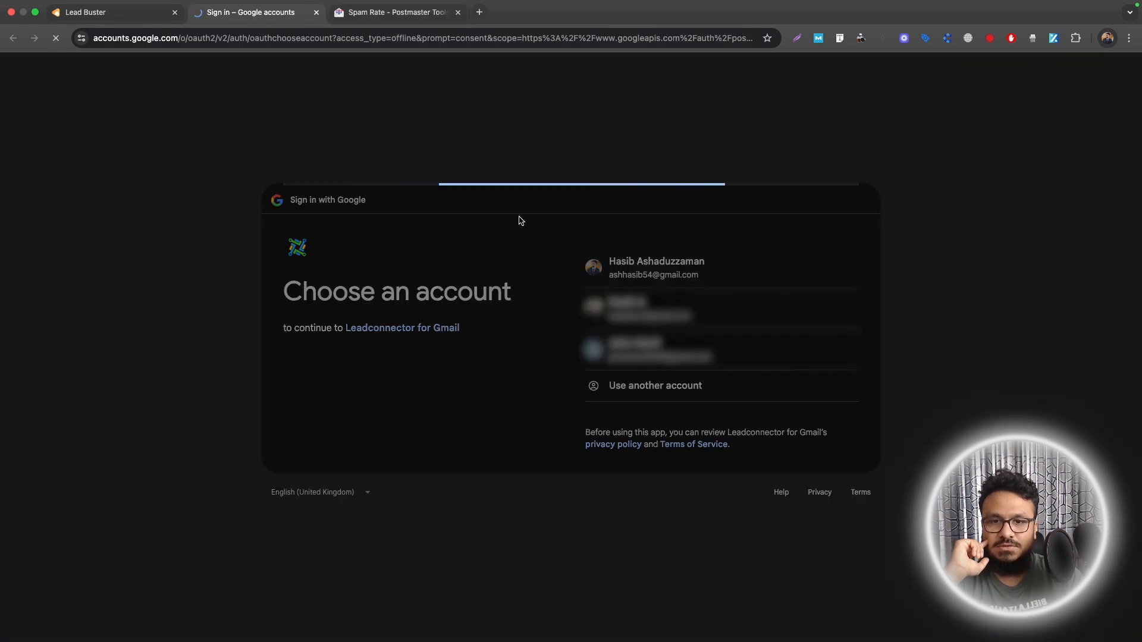
pyautogui.click(776, 465)
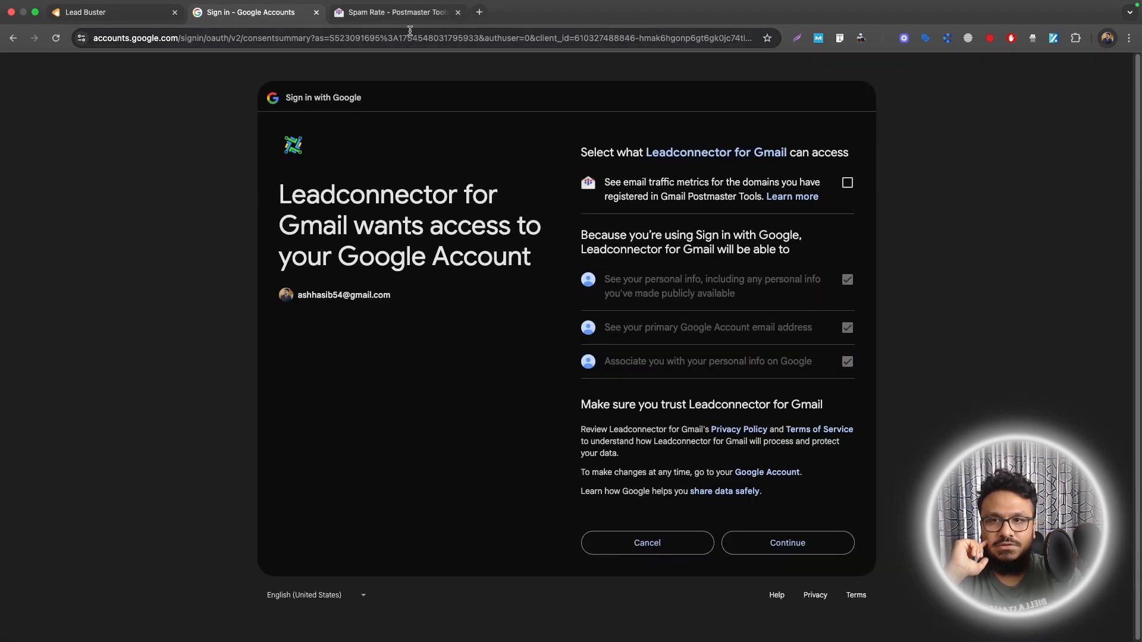
pyautogui.click(786, 546)
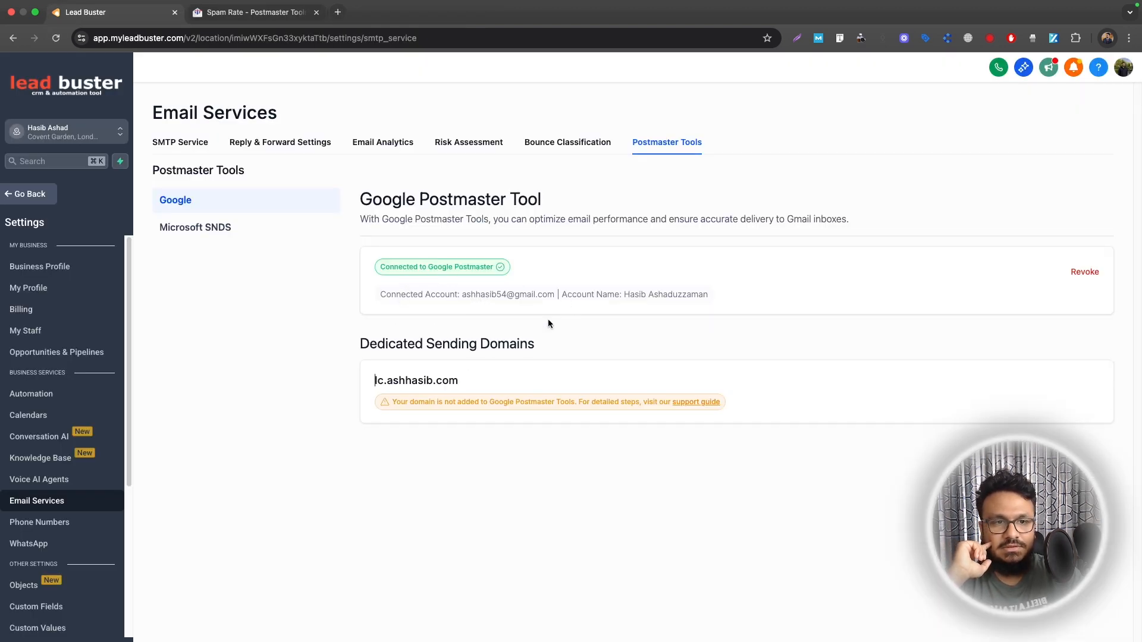
pyautogui.click(55, 38)
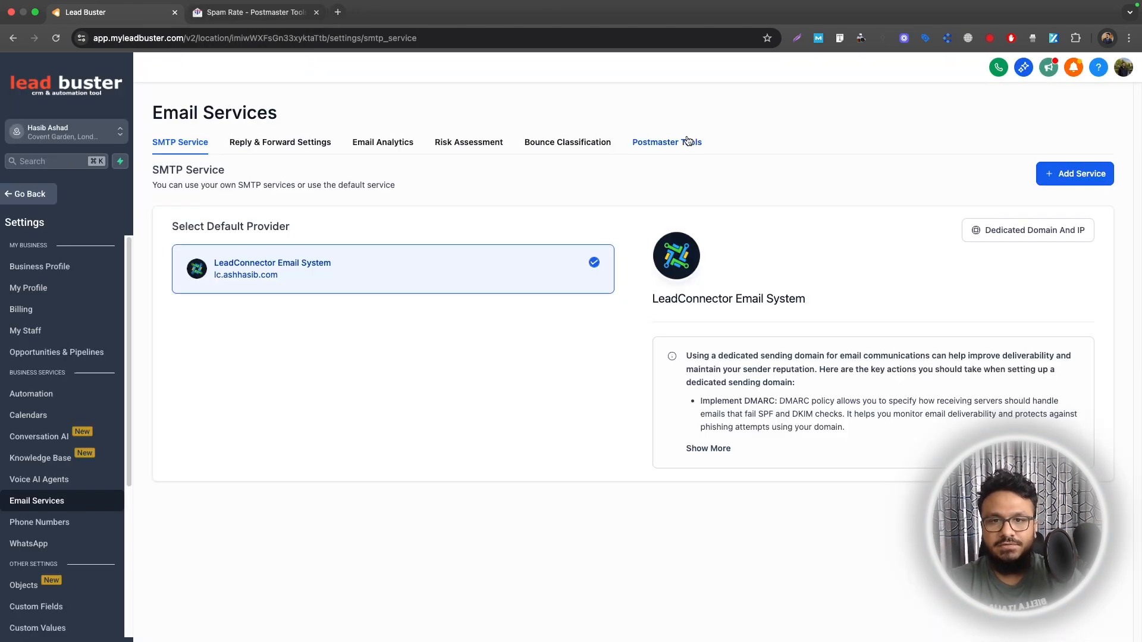
pyautogui.click(684, 141)
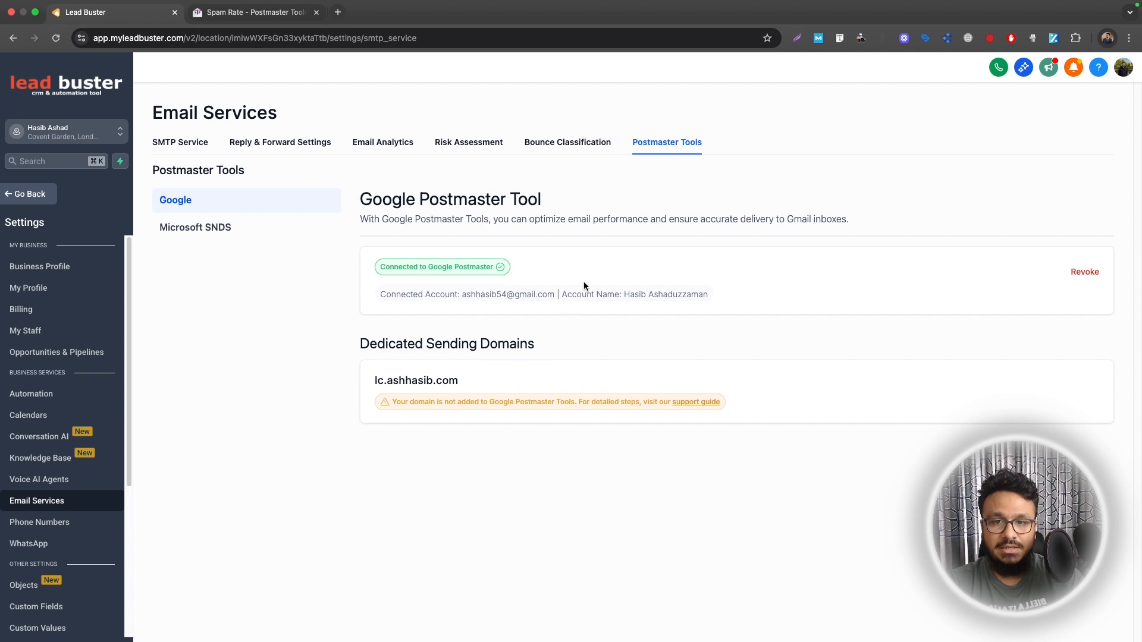